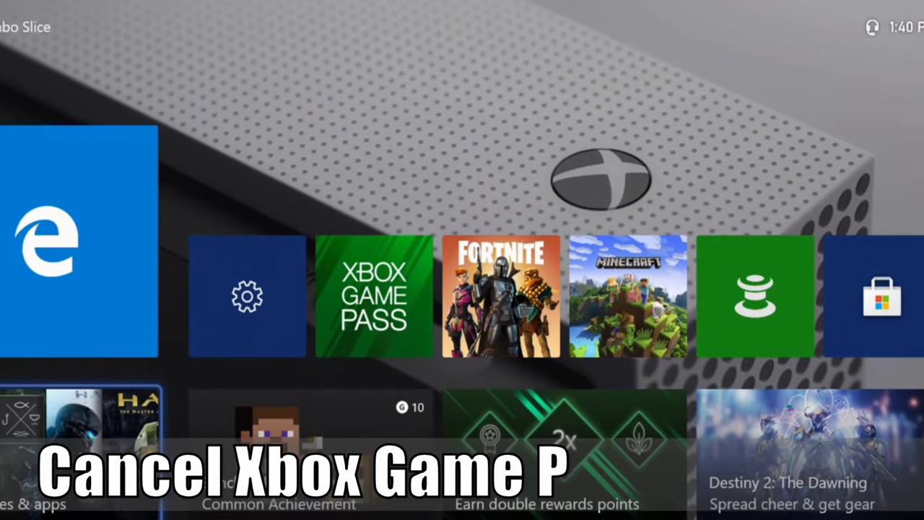
{"action": "key", "text": "Right"}
{"action": "key", "text": "Right"}
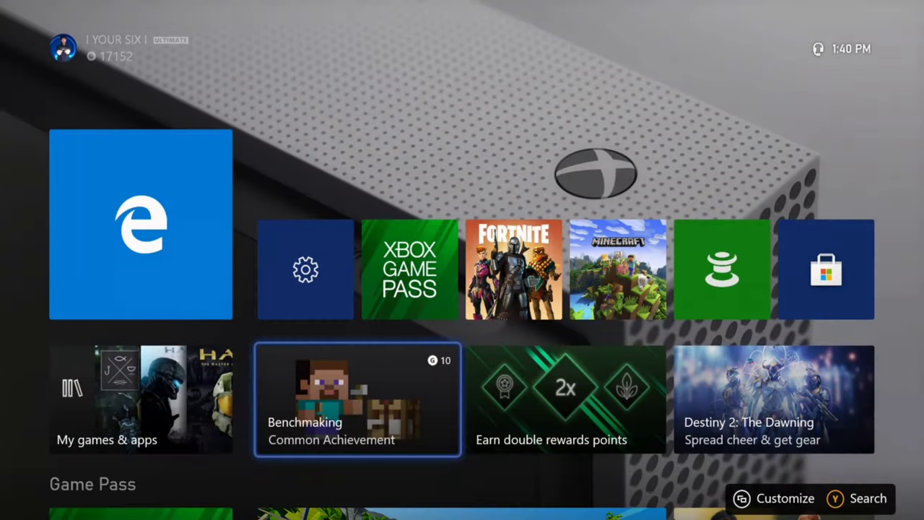
{"action": "key", "text": "Right"}
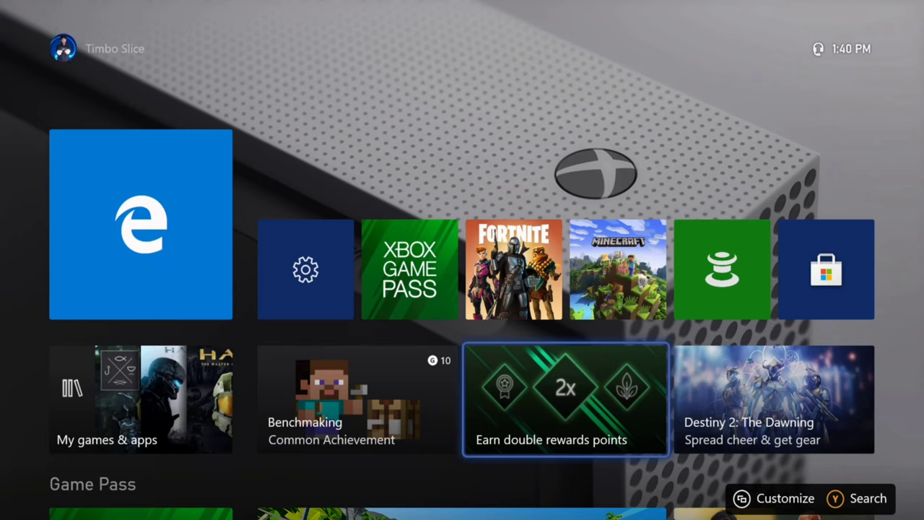
{"action": "key", "text": "Down"}
{"action": "key", "text": "Right"}
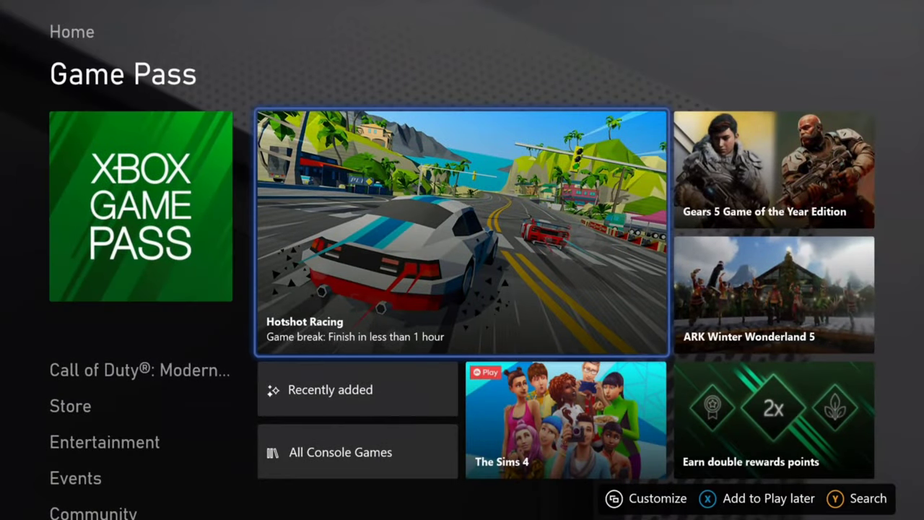
{"action": "key", "text": "Escape"}
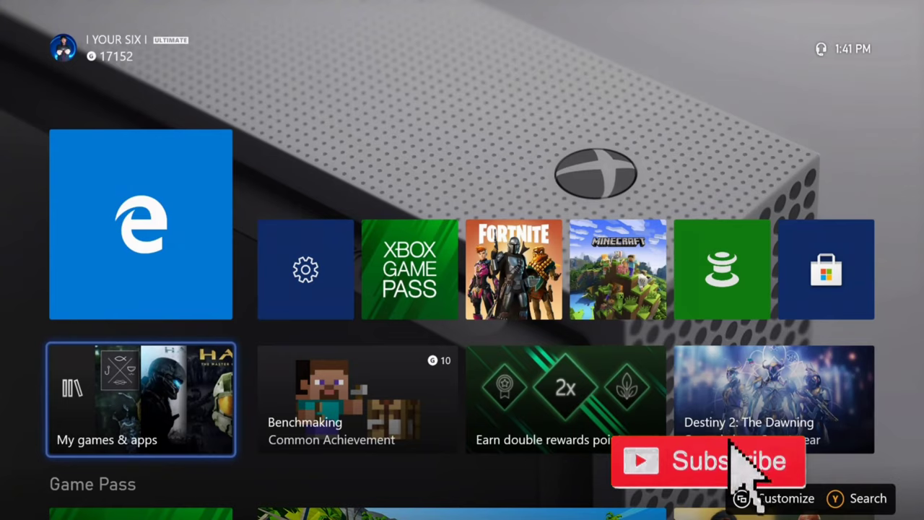
{"action": "key", "text": "Right"}
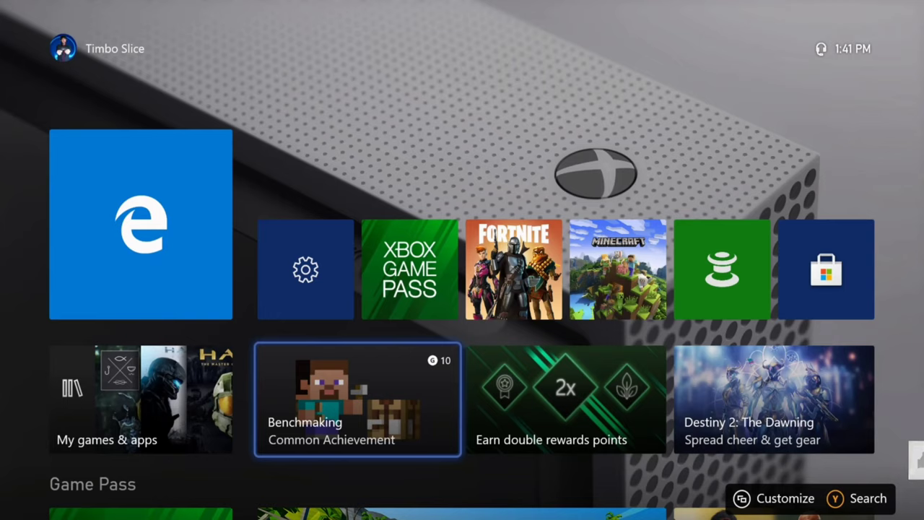
Open the console's Settings from the profile and system options and enter the account passkey
{"action": "key", "text": "super"}
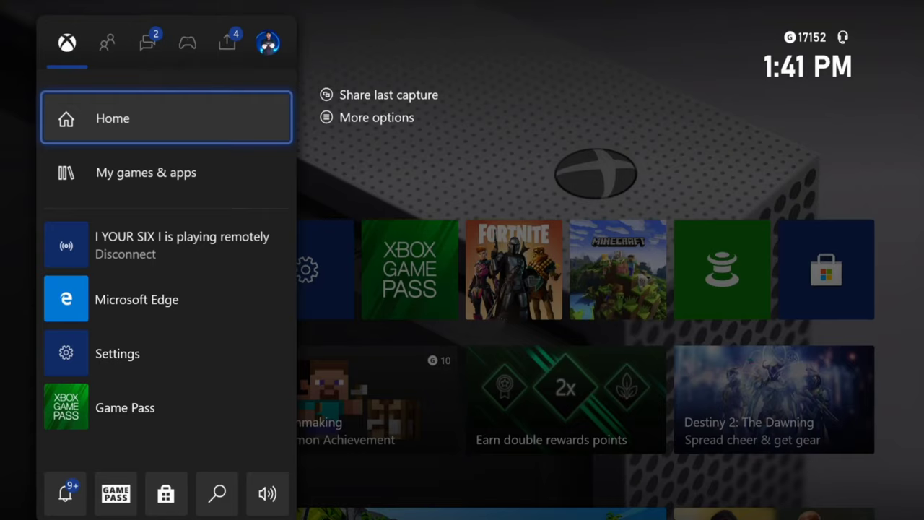
{"action": "key", "text": "Right"}
{"action": "key", "text": "Right"}
{"action": "key", "text": "Right"}
{"action": "key", "text": "Right"}
{"action": "key", "text": "Right"}
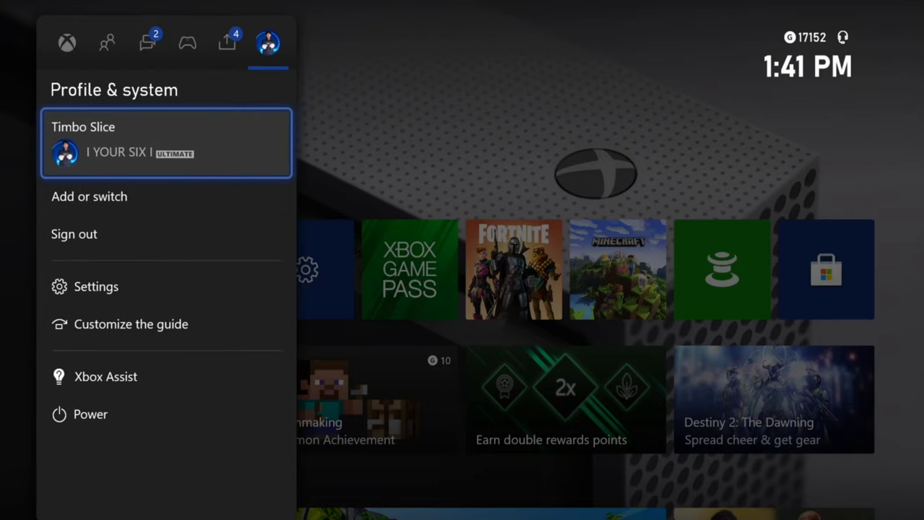
{"action": "key", "text": "Down"}
{"action": "key", "text": "Down"}
{"action": "key", "text": "Down"}
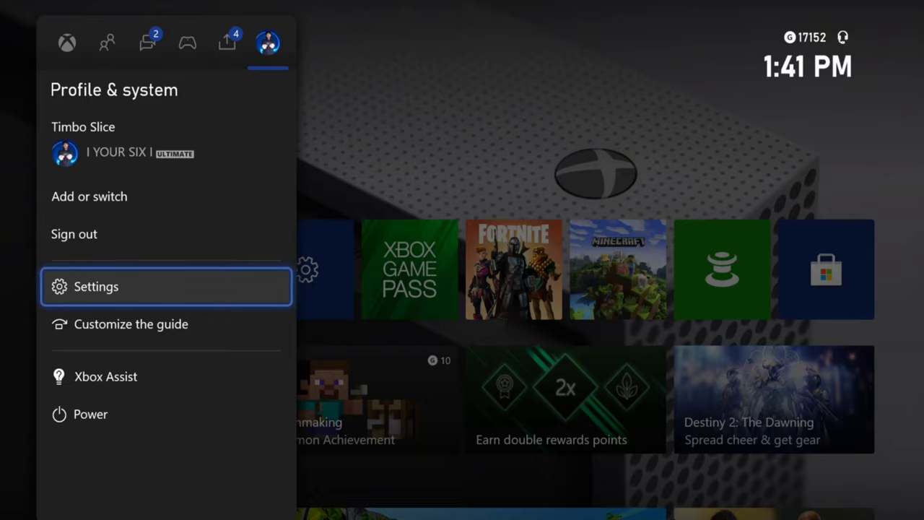
{"action": "key", "text": "Return"}
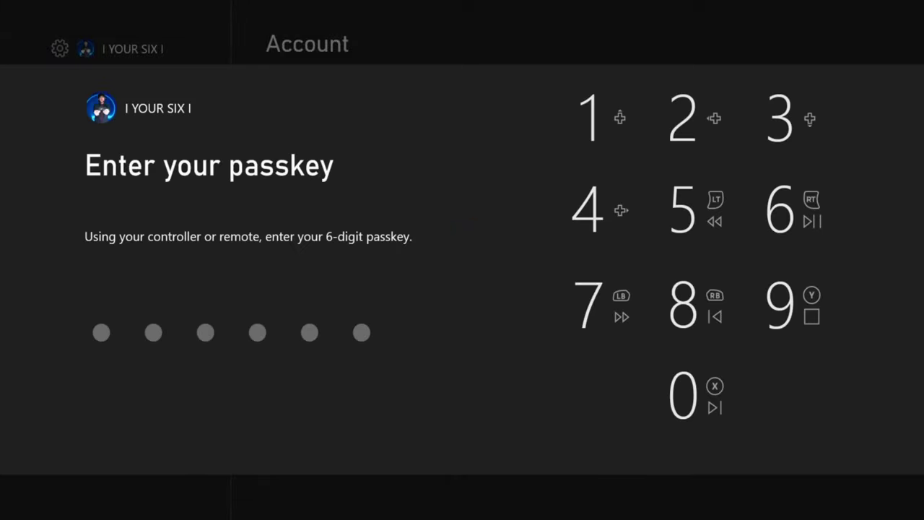
{"action": "type", "text": "000000"}
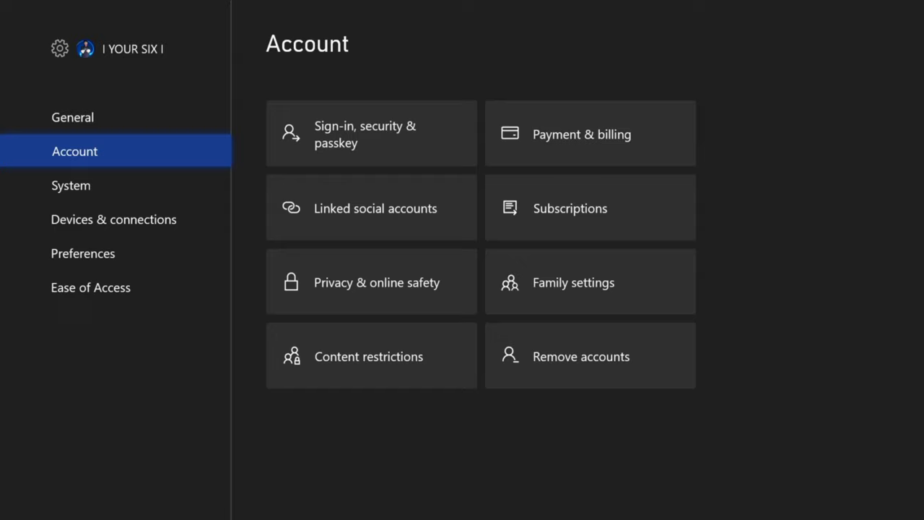
Open the Subscriptions page in the Account settings
{"action": "key", "text": "Up"}
{"action": "key", "text": "Down"}
{"action": "key", "text": "Up"}
{"action": "key", "text": "Down"}
{"action": "key", "text": "Right"}
{"action": "key", "text": "Right"}
{"action": "key", "text": "Down"}
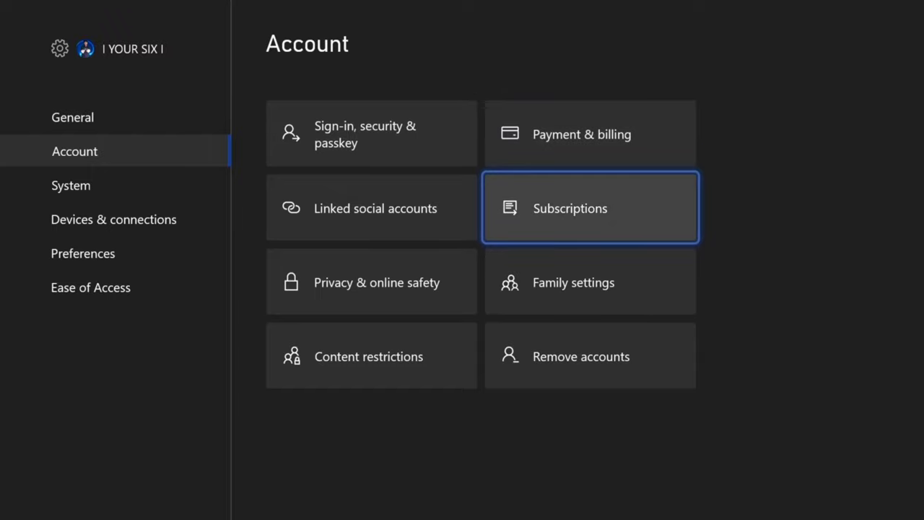
{"action": "key", "text": "Return"}
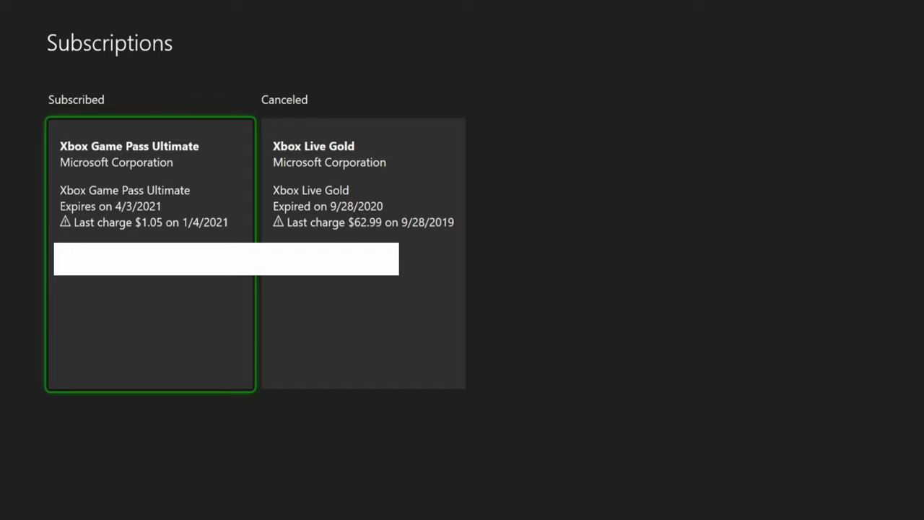
Open the Xbox Game Pass Ultimate subscription and go to account.microsoft.com to view and manage it
{"action": "key", "text": "Return"}
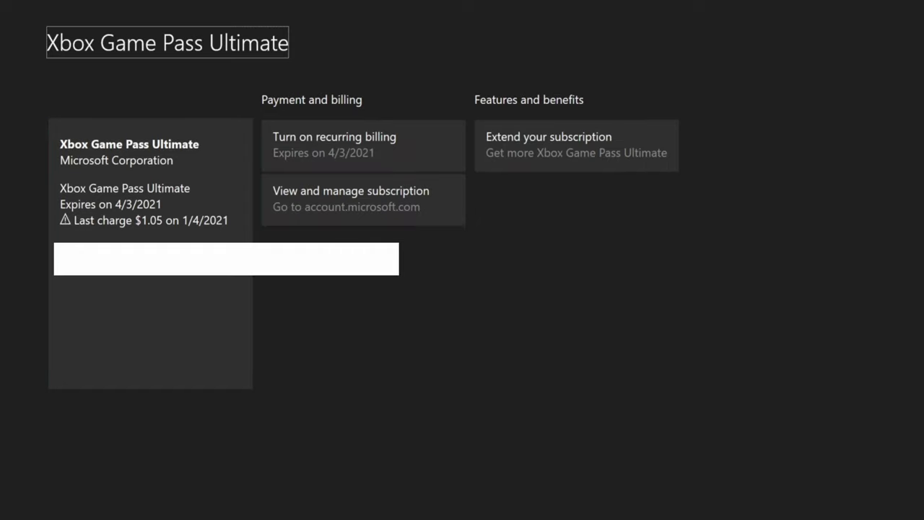
{"action": "key", "text": "Left"}
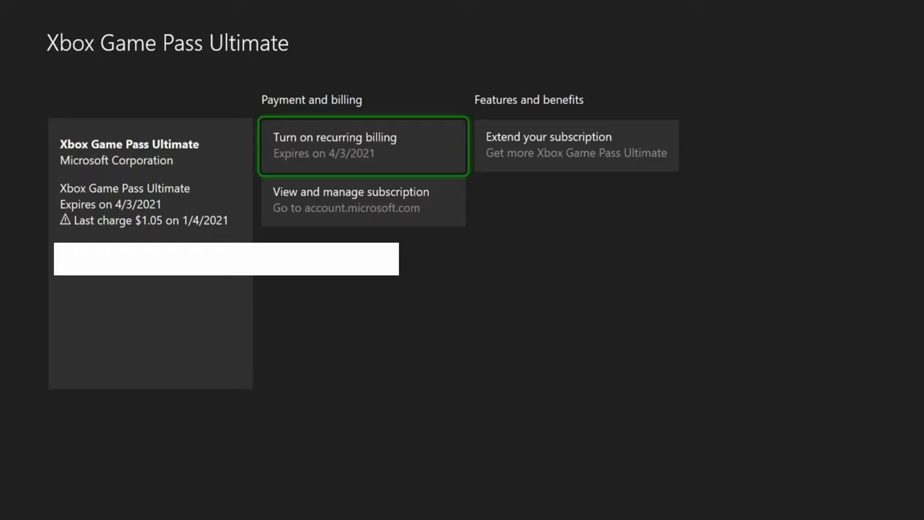
{"action": "key", "text": "Down"}
{"action": "key", "text": "Down"}
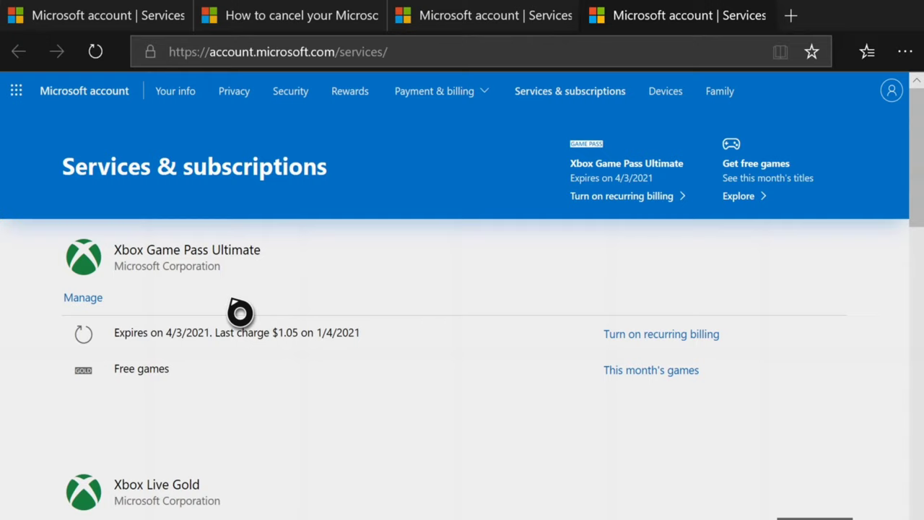
Turn off recurring billing for Xbox Game Pass Ultimate in its payment settings and confirm the choice
{"action": "left_click", "coordinate": [102, 309]}
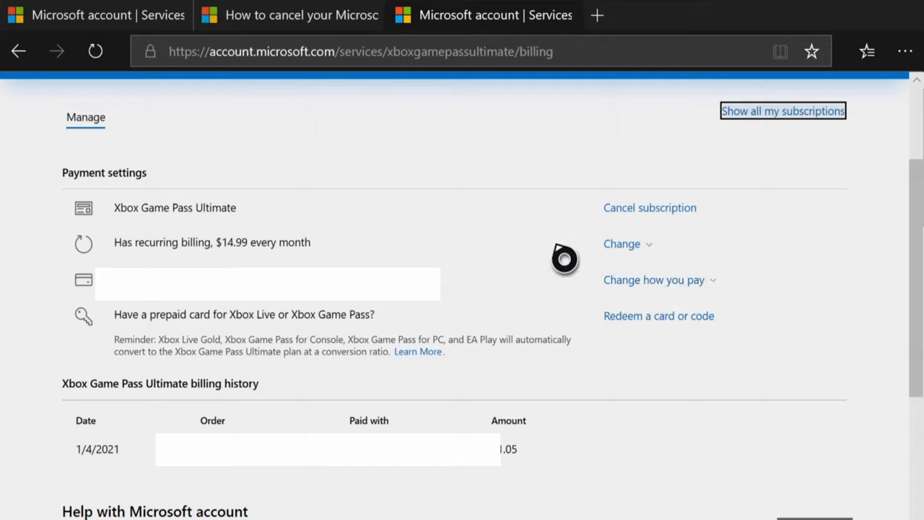
{"action": "left_click", "coordinate": [648, 254]}
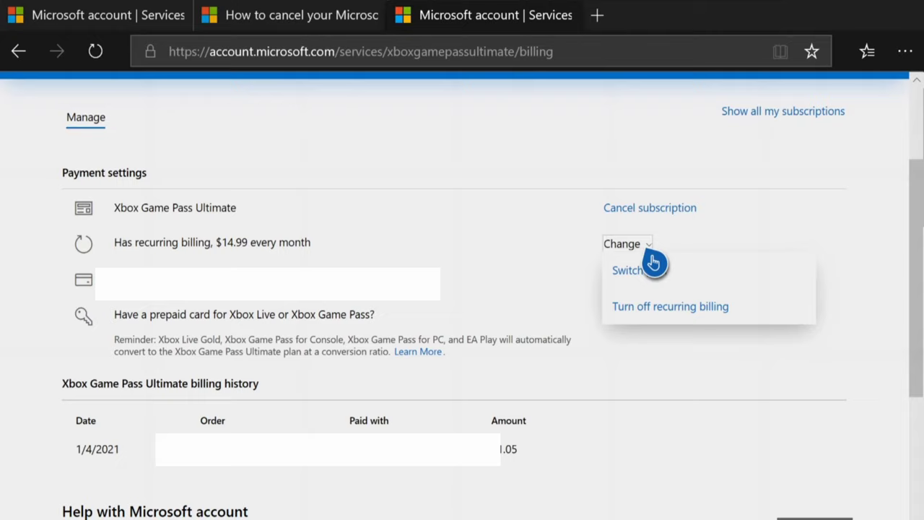
{"action": "left_click", "coordinate": [659, 318]}
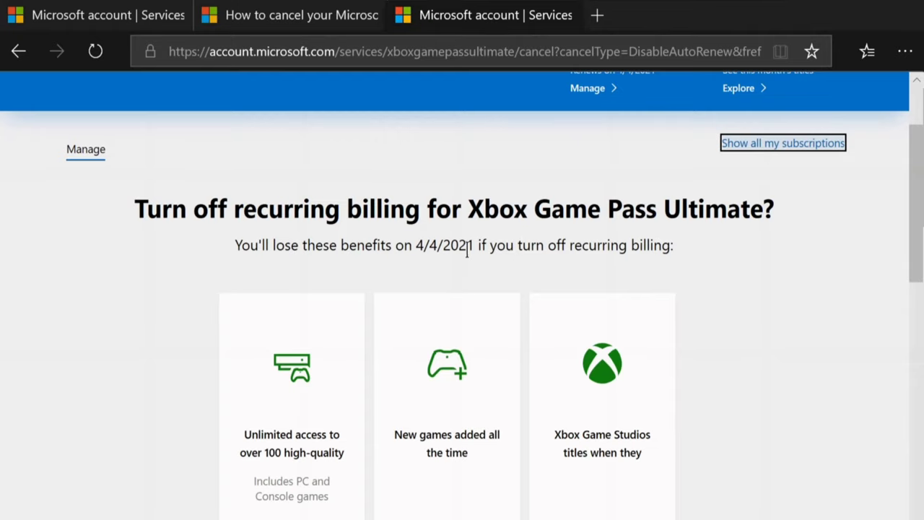
{"action": "scroll", "coordinate": [648, 250], "scroll_direction": "down", "scroll_amount": 5}
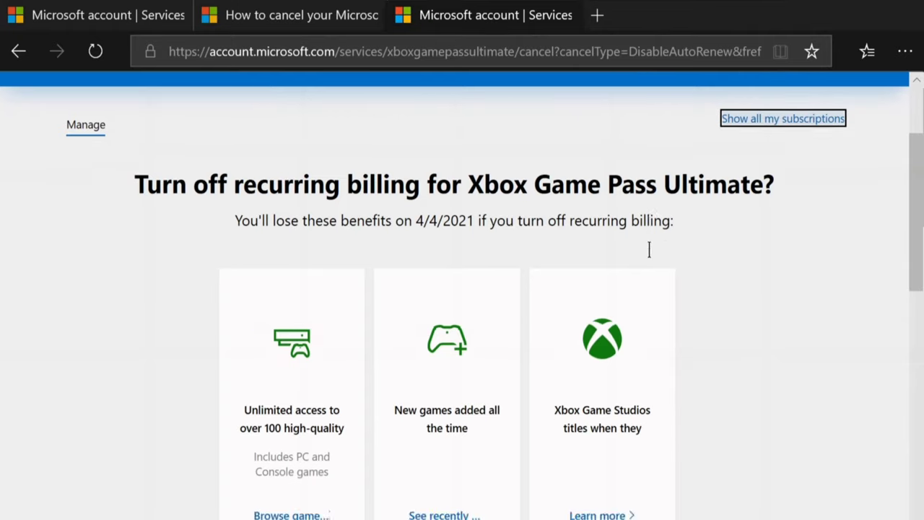
{"action": "scroll", "coordinate": [657, 266], "scroll_direction": "down", "scroll_amount": 5}
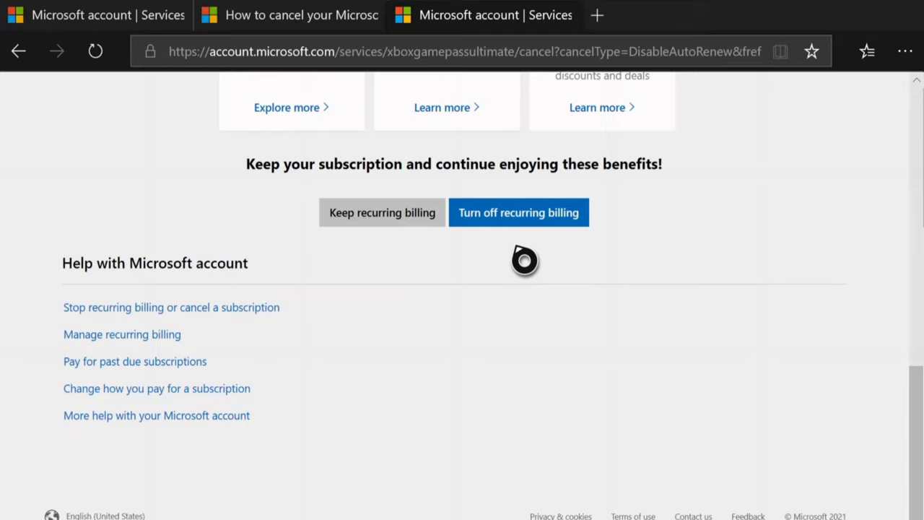
{"action": "left_click", "coordinate": [514, 226]}
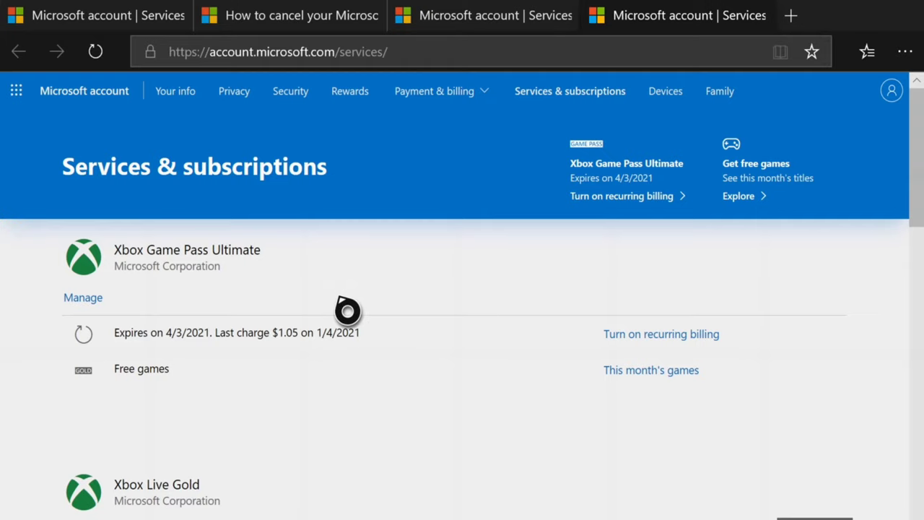
Leave the browser for the console's home screen and highlight the Game Pass tile
{"action": "key", "text": "super"}
{"action": "key", "text": "Escape"}
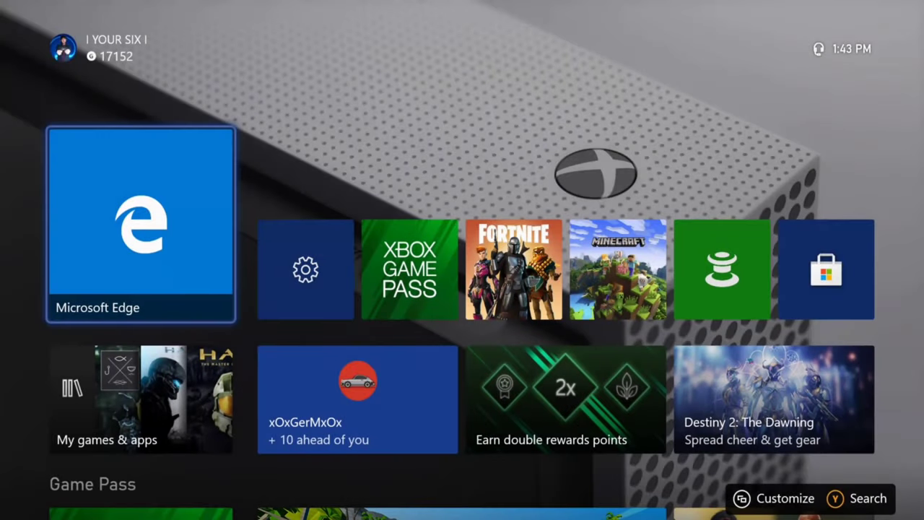
{"action": "key", "text": "Right"}
{"action": "key", "text": "Right"}
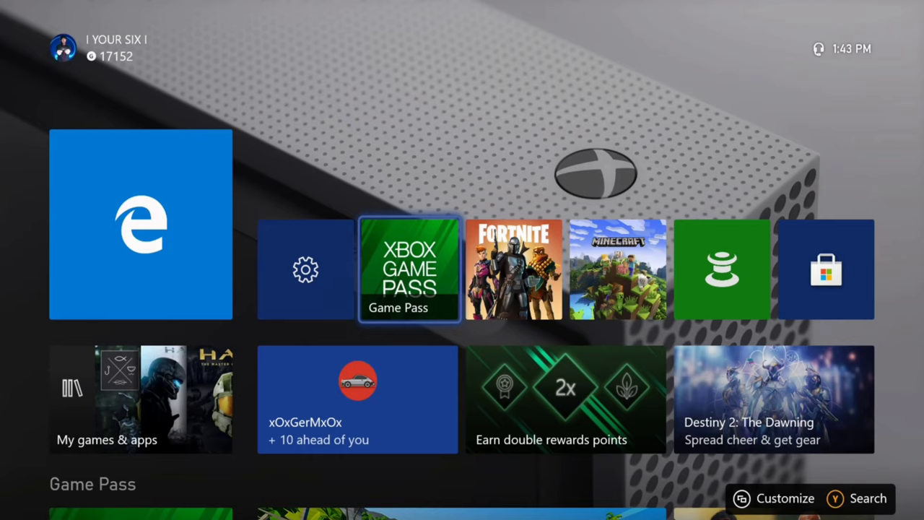